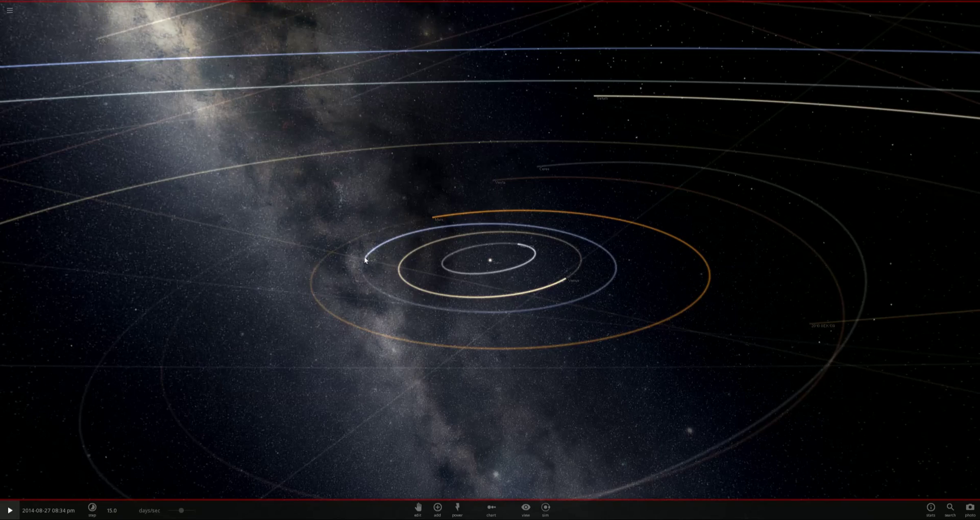
- Focus on Earth and orbit it, then zoom out until the outer planets' orbits show
double_click(365, 260)
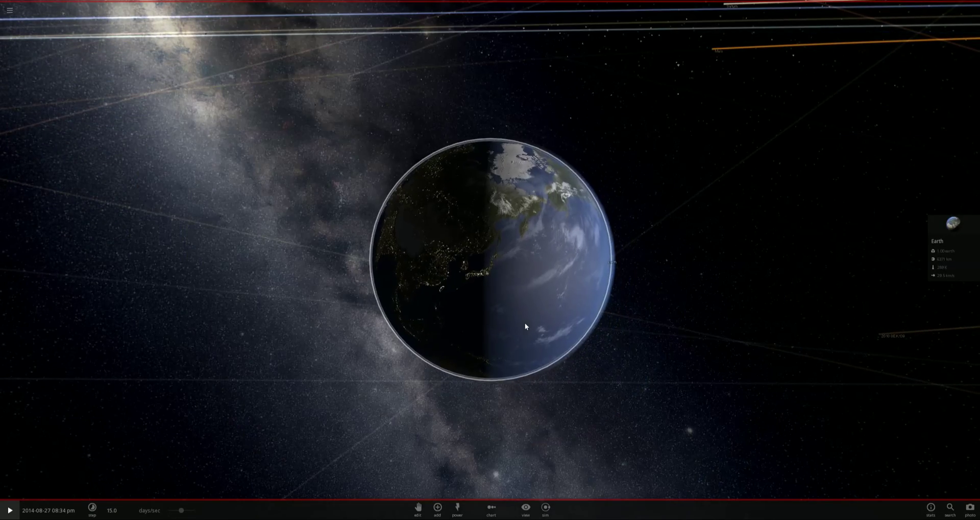
mouse_move(525, 322)
left_mouse_down()
mouse_move(516, 321)
mouse_move(623, 280)
mouse_move(684, 291)
mouse_move(590, 320)
mouse_move(558, 280)
mouse_move(559, 324)
mouse_move(438, 262)
mouse_move(407, 263)
left_mouse_up()
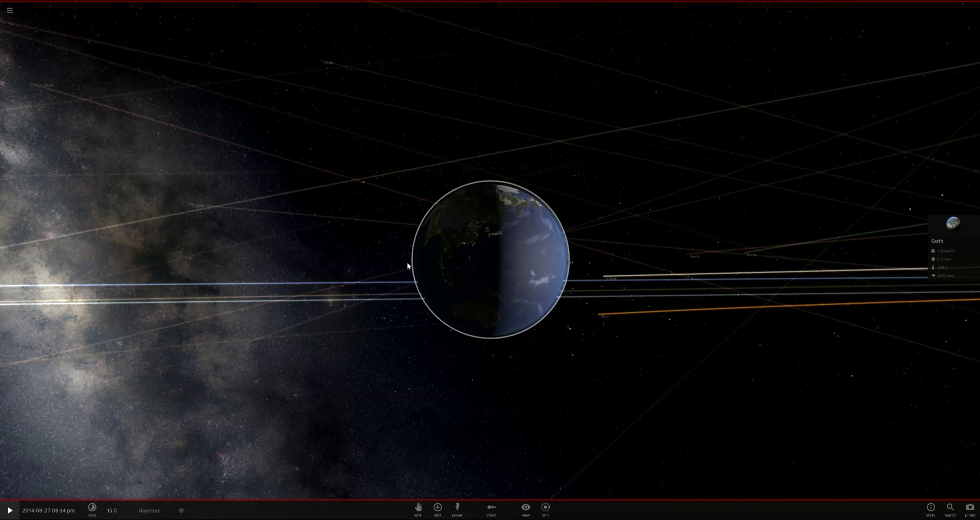
scroll(407, 263, "down", 3)
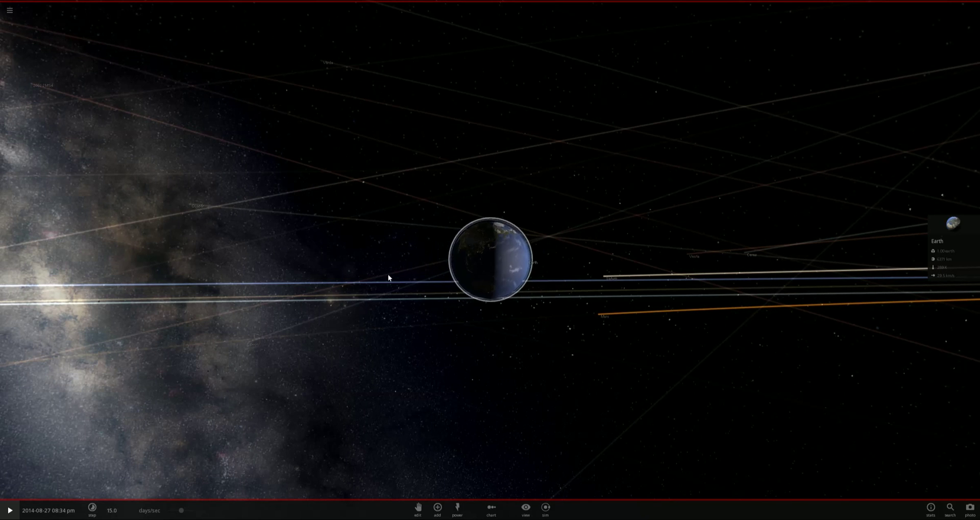
mouse_move(386, 271)
left_mouse_down()
mouse_move(444, 326)
mouse_move(442, 294)
left_mouse_up()
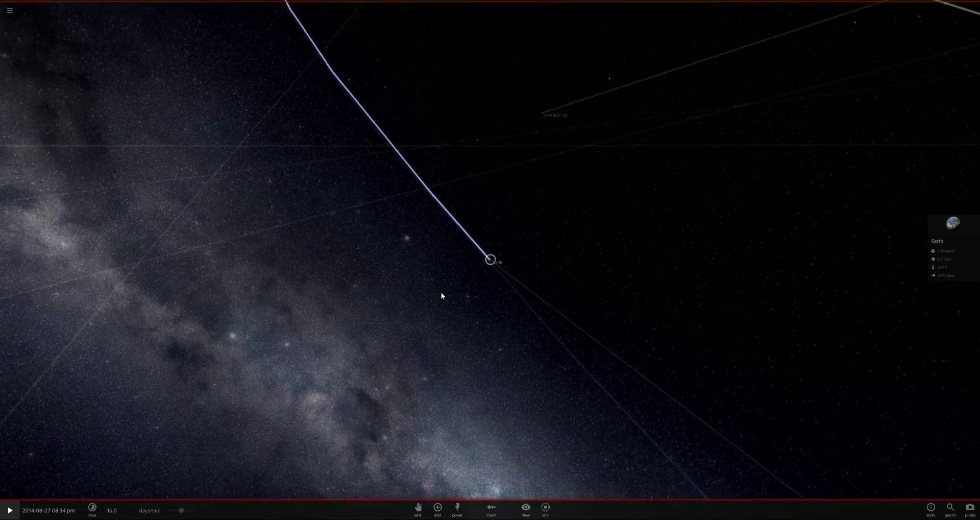
scroll(441, 294, "down", 10)
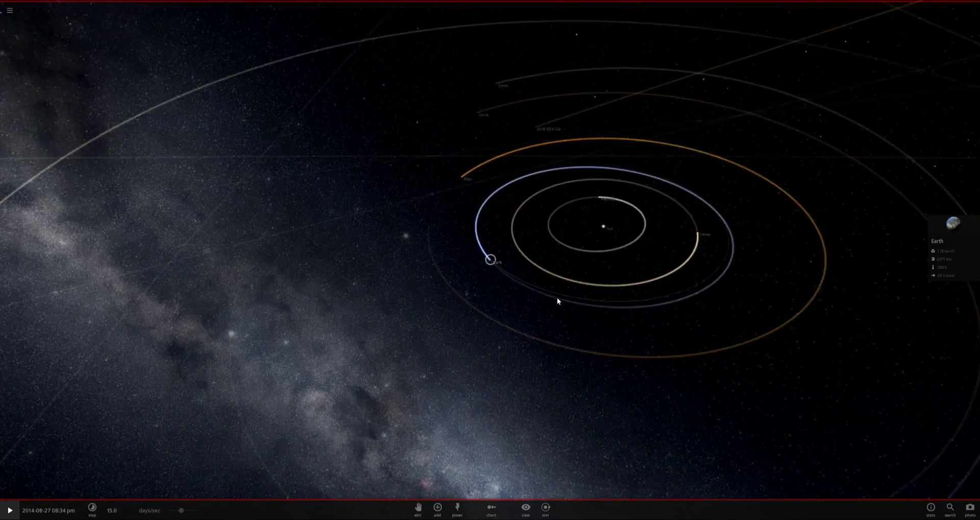
scroll(562, 309, "down", 5)
- Focus the view on Jupiter, move in close, then back off slightly
double_click(671, 261)
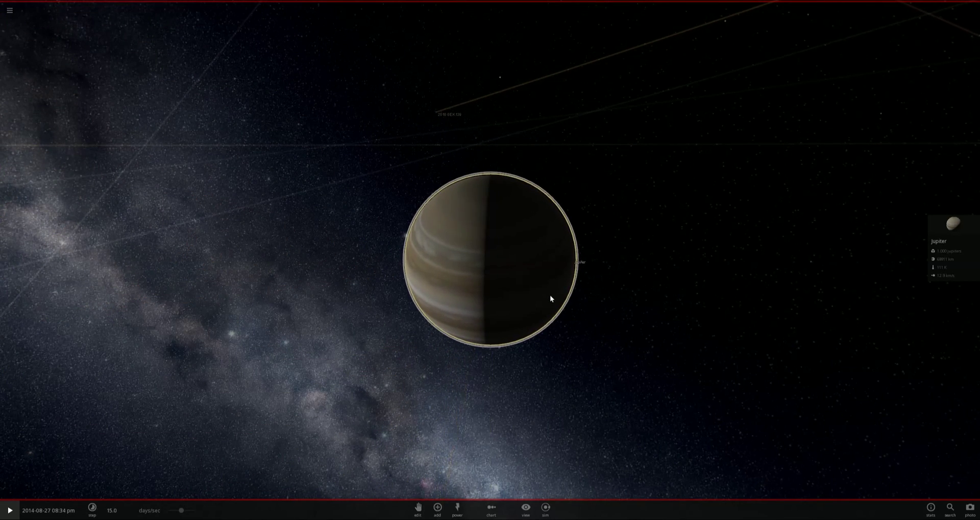
mouse_move(550, 295)
left_mouse_down()
mouse_move(584, 259)
mouse_move(553, 282)
mouse_move(549, 299)
mouse_move(532, 297)
mouse_move(527, 320)
left_mouse_up()
scroll(526, 320, "down", 5)
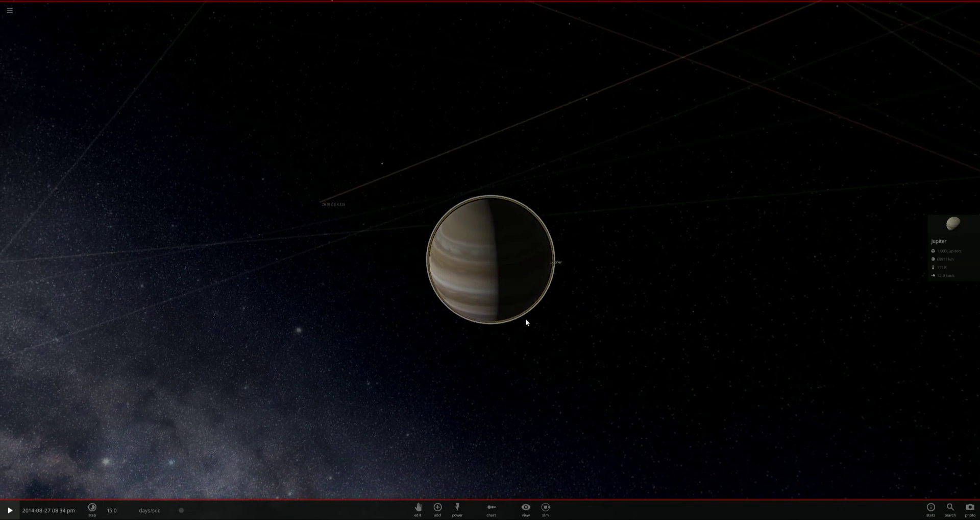
- Place an Earth from the Add catalogue in Orbit mode into a close orbit around Jupiter
left_click(439, 512)
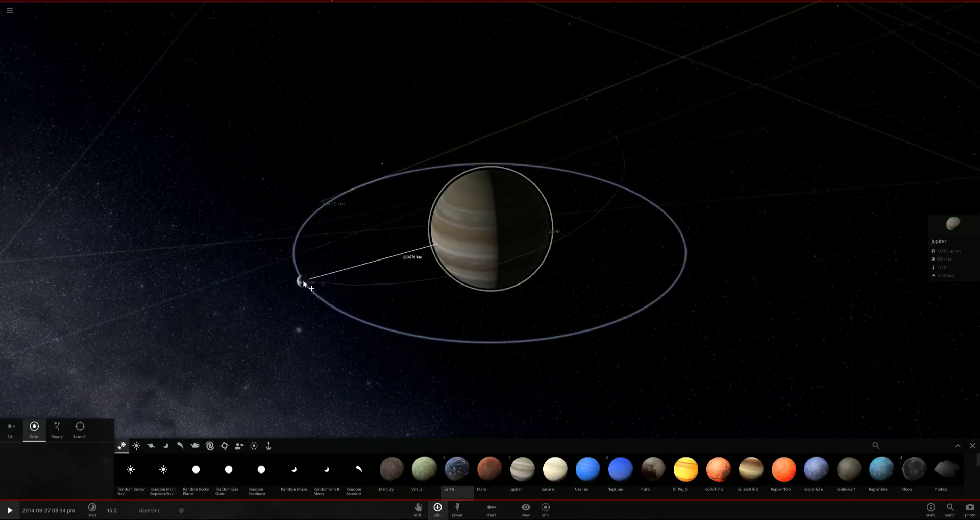
left_click(317, 290)
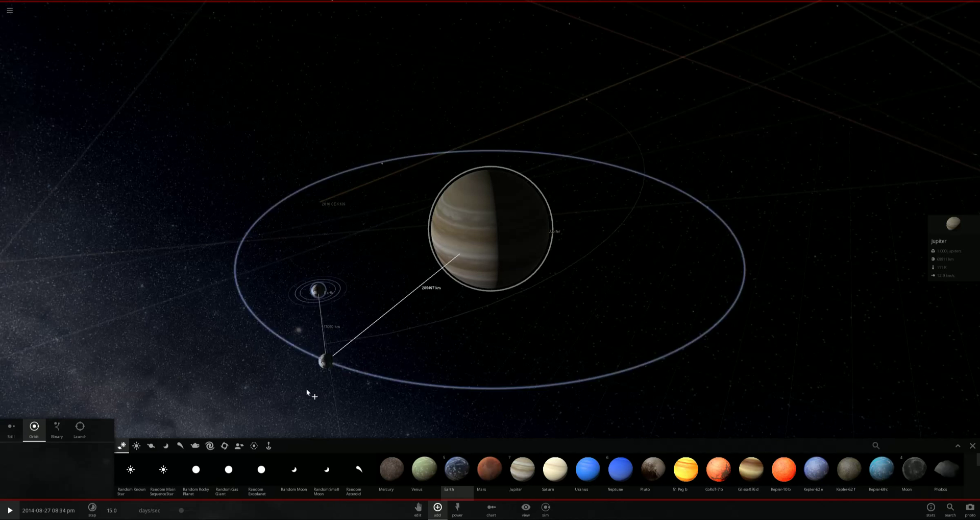
left_click(972, 445)
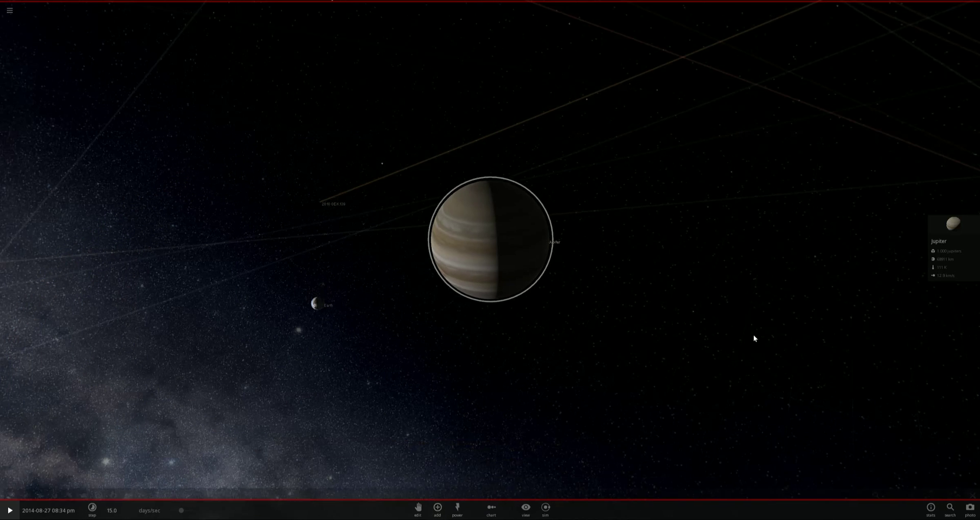
- Zoom out and back in, then orbit the camera edge-on to the Earth–Jupiter orbital plane
scroll(666, 244, "down", 3)
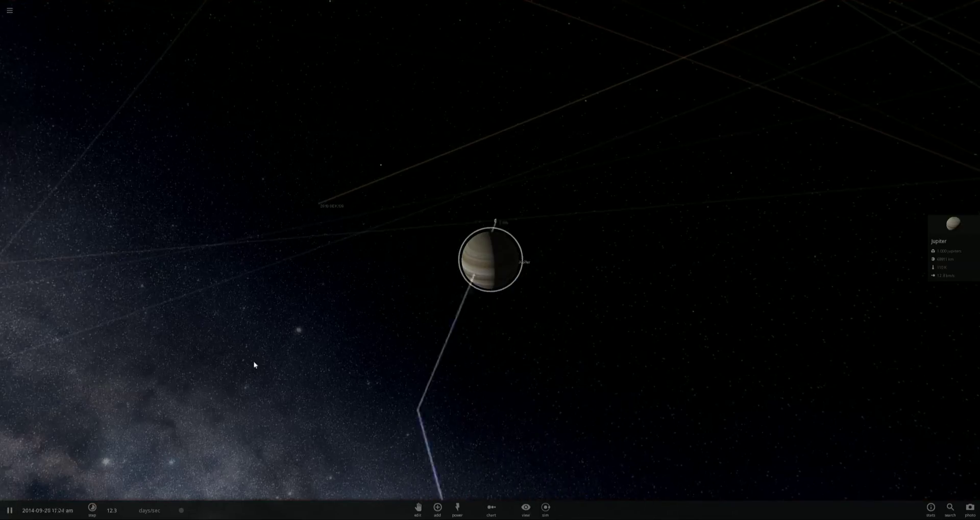
scroll(286, 349, "down", 2)
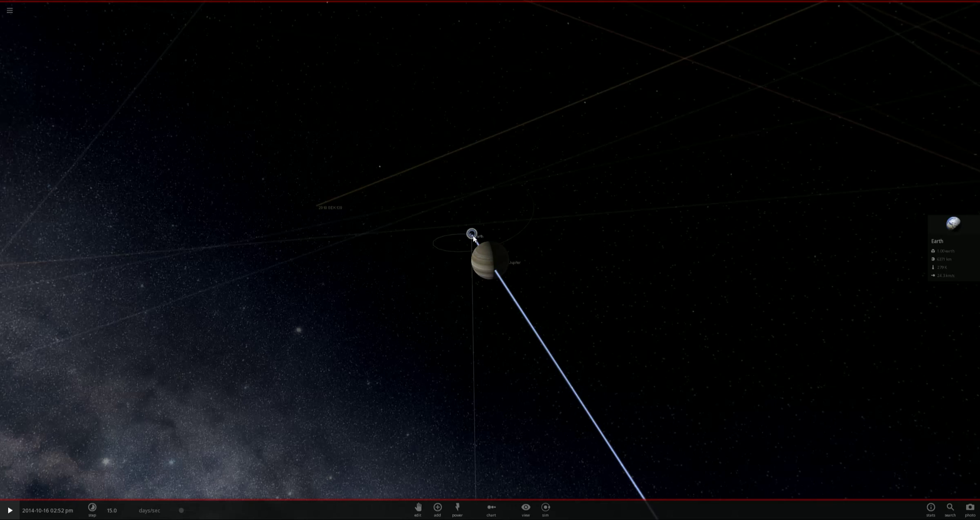
scroll(473, 236, "up", 3)
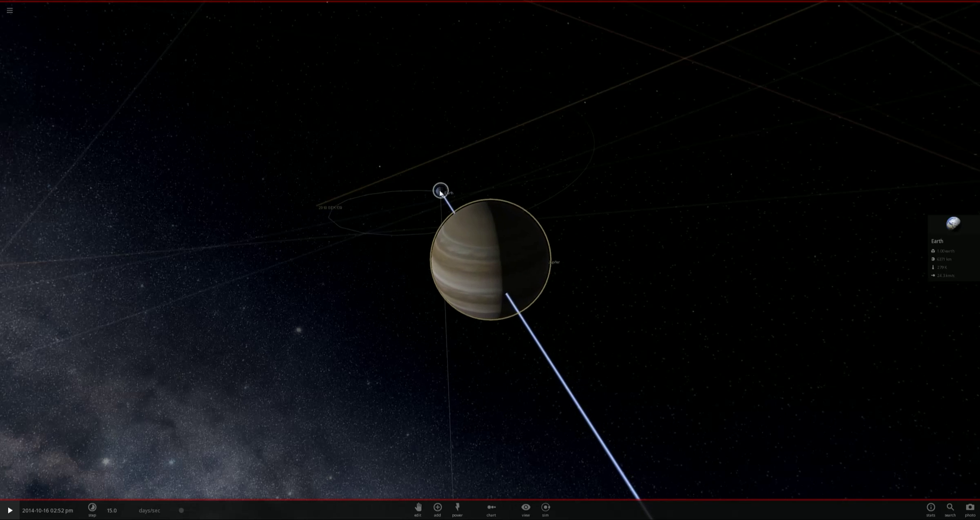
mouse_move(569, 313)
left_mouse_down()
mouse_move(547, 324)
mouse_move(638, 280)
mouse_move(684, 323)
mouse_move(775, 280)
mouse_move(607, 280)
mouse_move(665, 259)
mouse_move(520, 269)
left_mouse_up()
- Select the new Earth and run the simulation to 2015-01-27, its temperature dropping below freezing
left_click(492, 262)
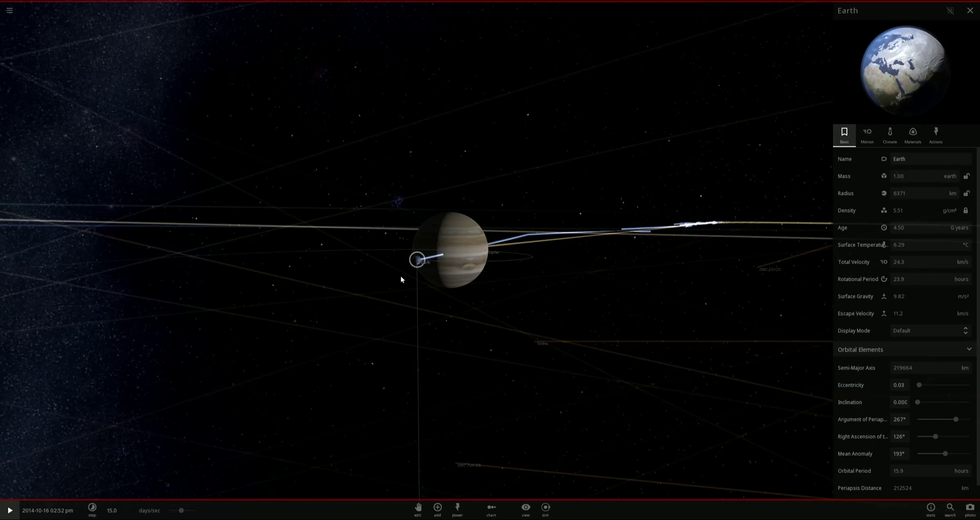
left_click(9, 510)
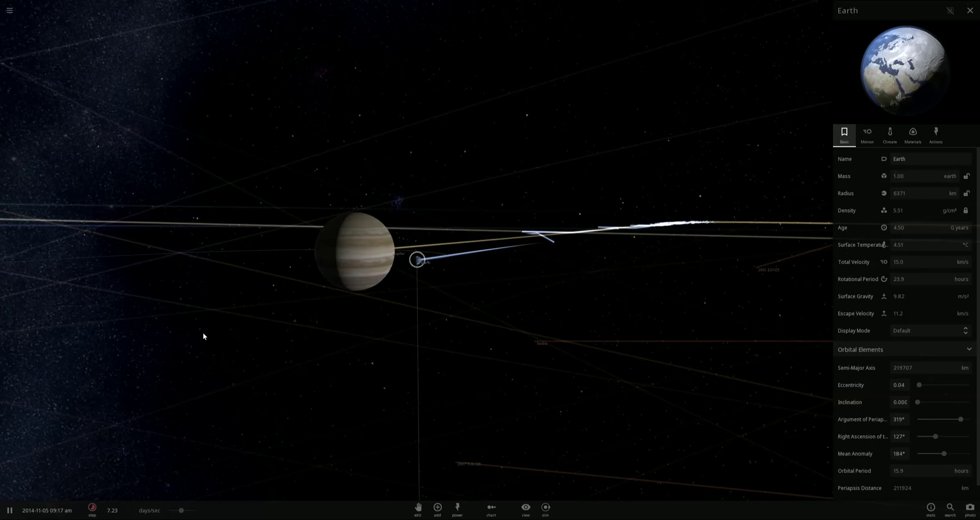
left_click_drag(203, 334, 239, 381)
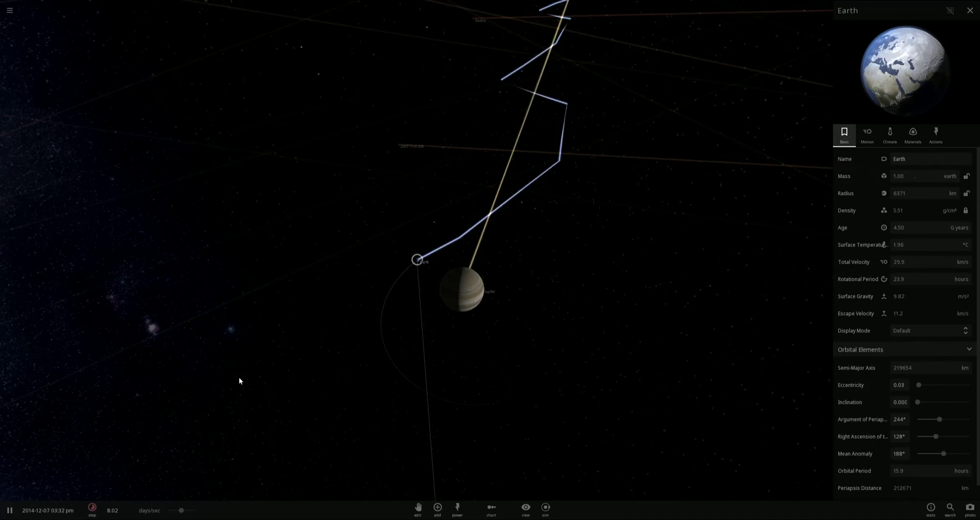
left_click(15, 509)
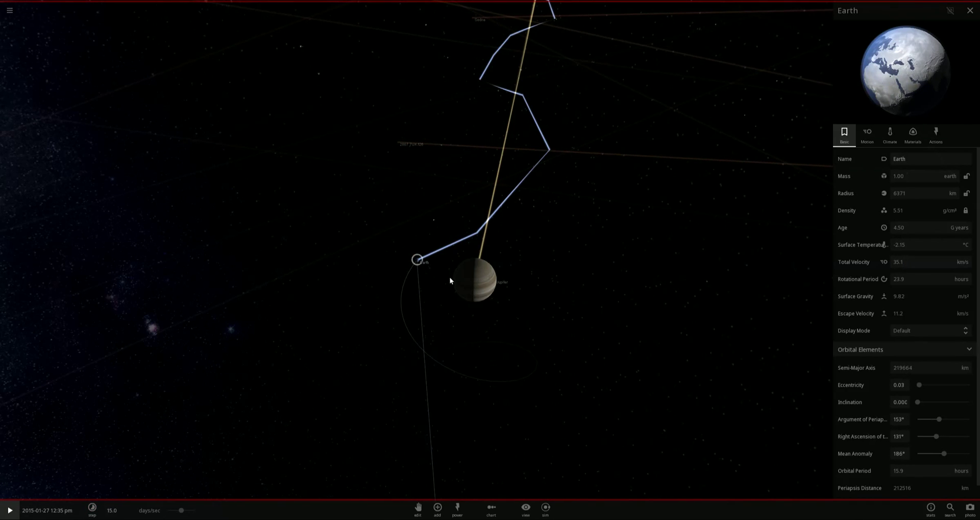
mouse_move(464, 286)
left_mouse_down()
mouse_move(575, 297)
mouse_move(657, 279)
mouse_move(425, 341)
mouse_move(469, 306)
mouse_move(529, 316)
mouse_move(483, 307)
mouse_move(503, 306)
mouse_move(398, 350)
mouse_move(383, 334)
mouse_move(461, 307)
mouse_move(397, 333)
mouse_move(378, 326)
mouse_move(385, 312)
mouse_move(355, 346)
left_mouse_up()
- Zoom in on Earth and orbit the camera around it beside Jupiter's dark disc
scroll(352, 347, "up", 5)
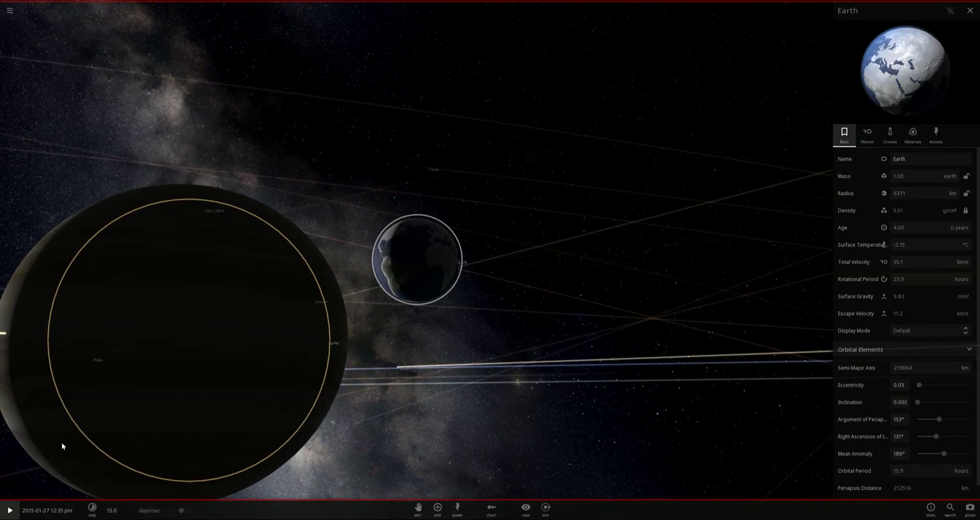
double_click(52, 455)
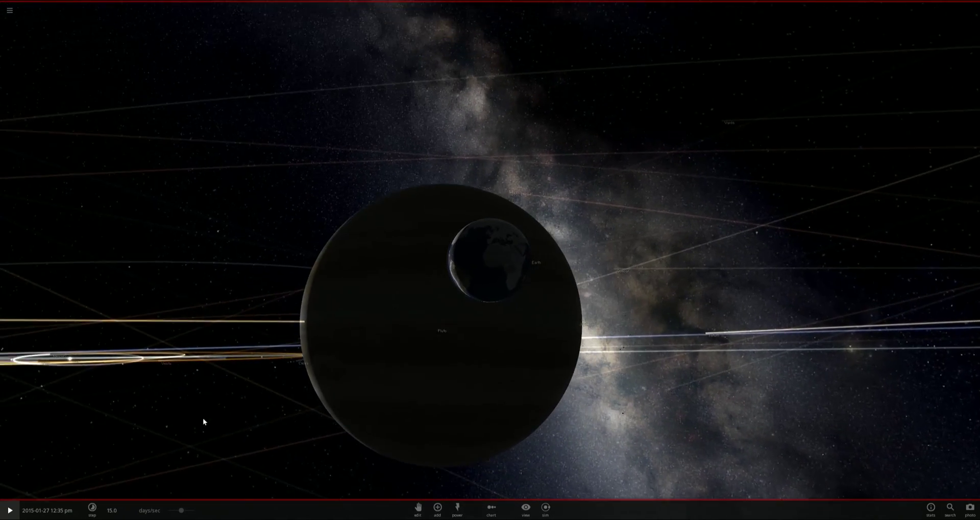
mouse_move(203, 422)
left_mouse_down()
mouse_move(772, 417)
mouse_move(476, 433)
mouse_move(444, 453)
left_mouse_up()
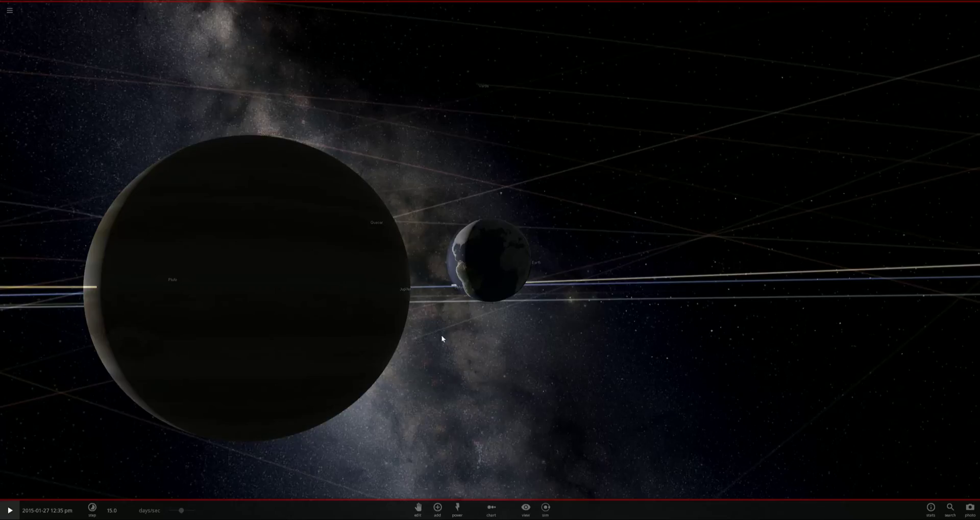
- Run the simulation on to June 2015 with Earth selected, its temperature near -11.5 °C
left_click(6, 512)
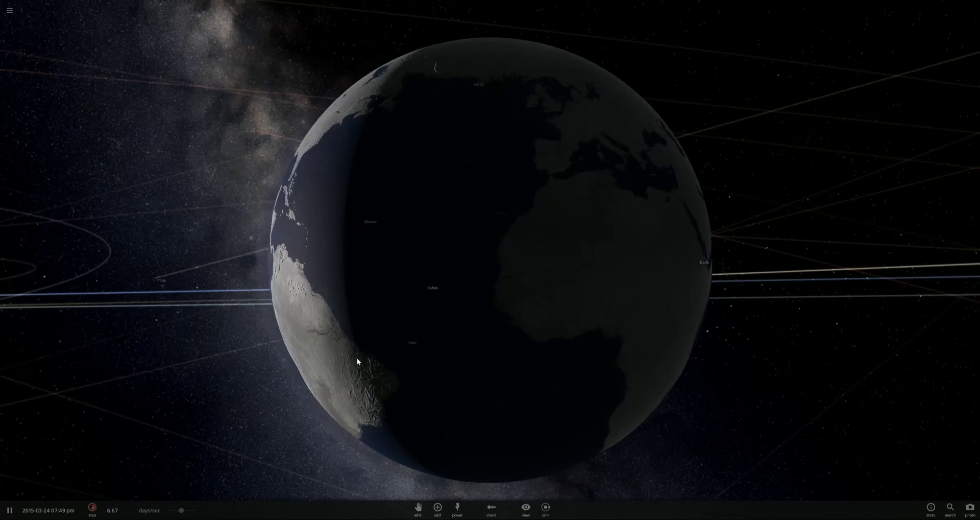
left_click(356, 362)
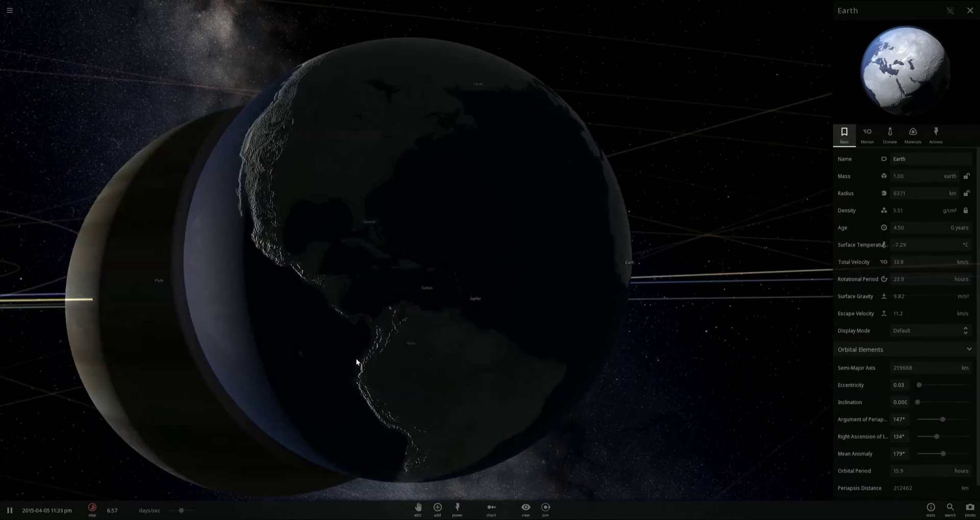
scroll(348, 335, "down", 10)
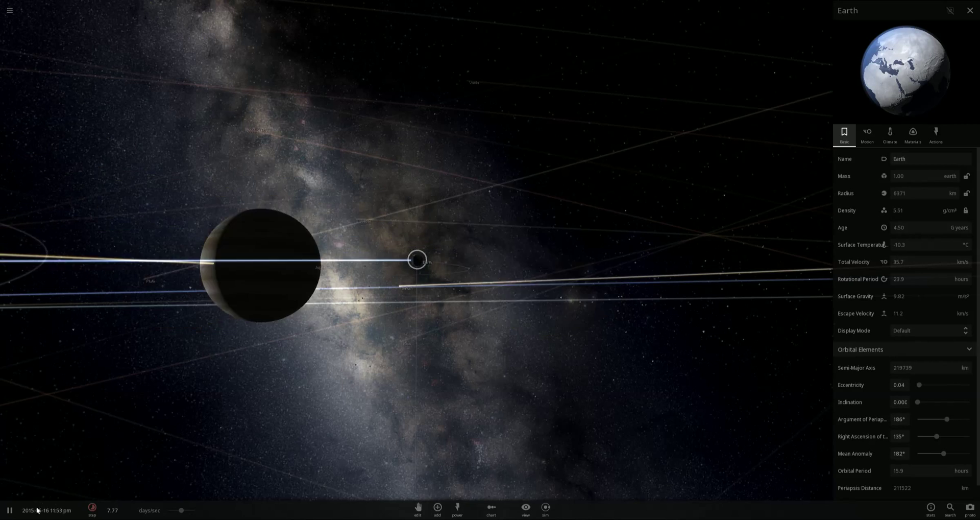
left_click(10, 510)
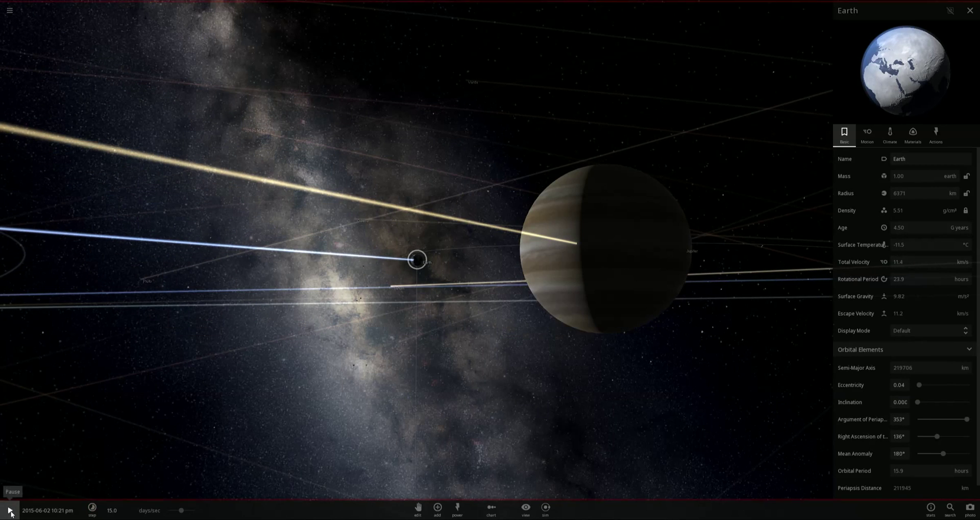
- Focus on Jupiter and pull the camera back to reveal Earth's looping trail around it
double_click(566, 267)
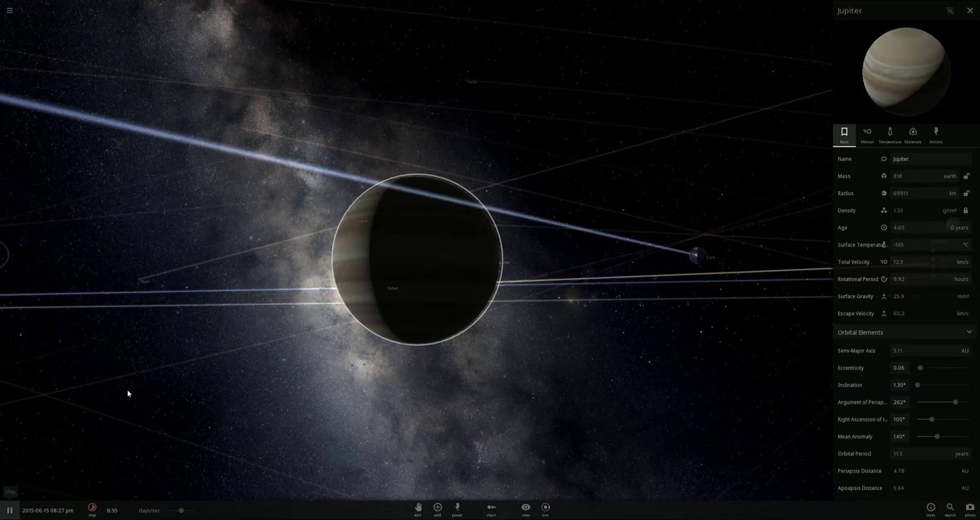
mouse_move(340, 321)
left_mouse_down()
mouse_move(355, 422)
mouse_move(400, 364)
mouse_move(583, 486)
left_mouse_up()
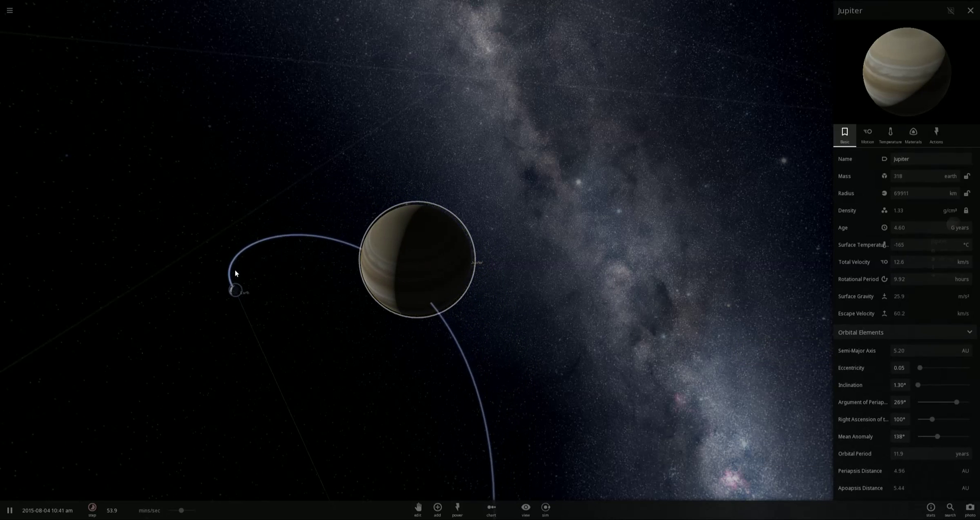
left_click_drag(235, 270, 359, 350)
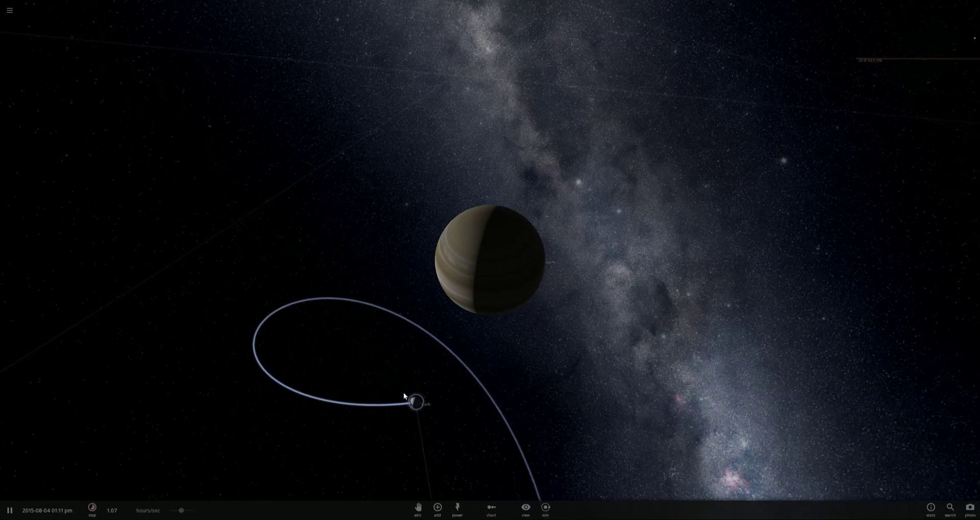
- Select Earth and scroll its info panel as its temperature falls to about -16 °C
left_click(415, 402)
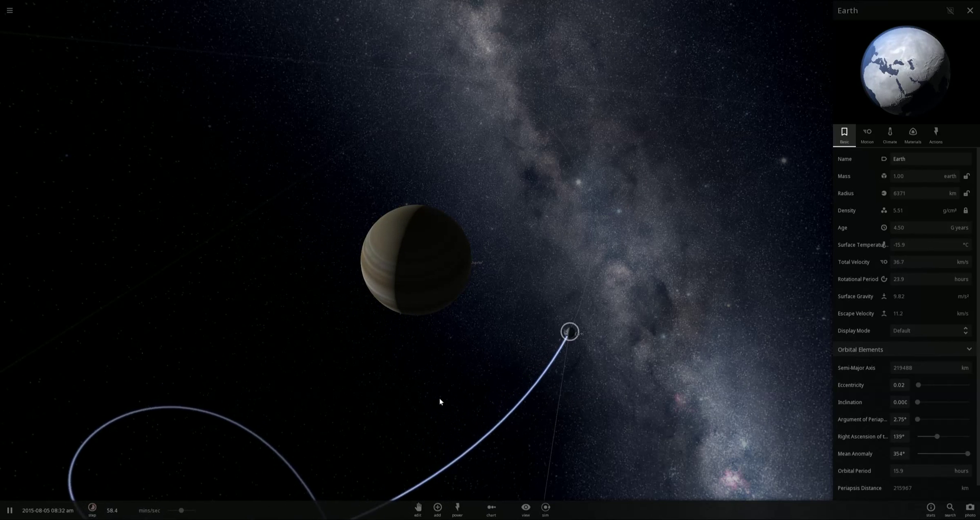
scroll(905, 413, "down", 1)
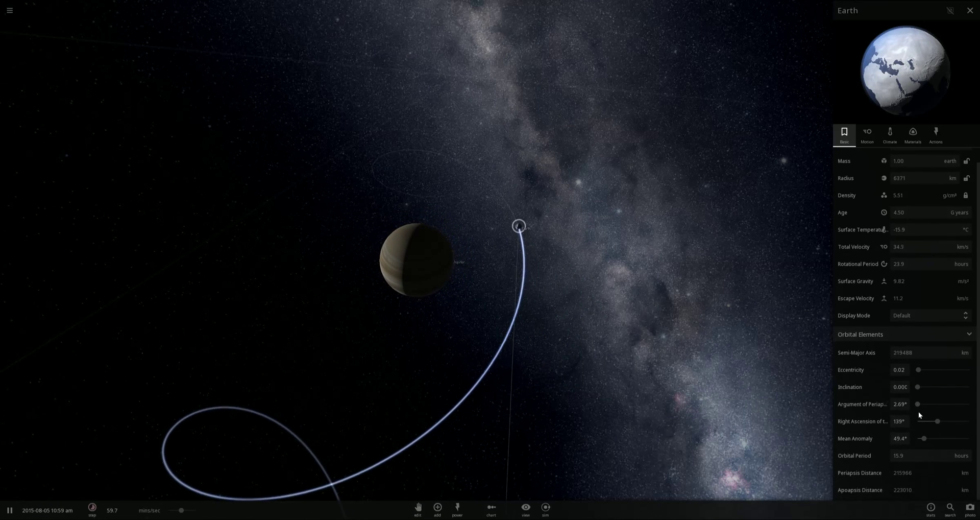